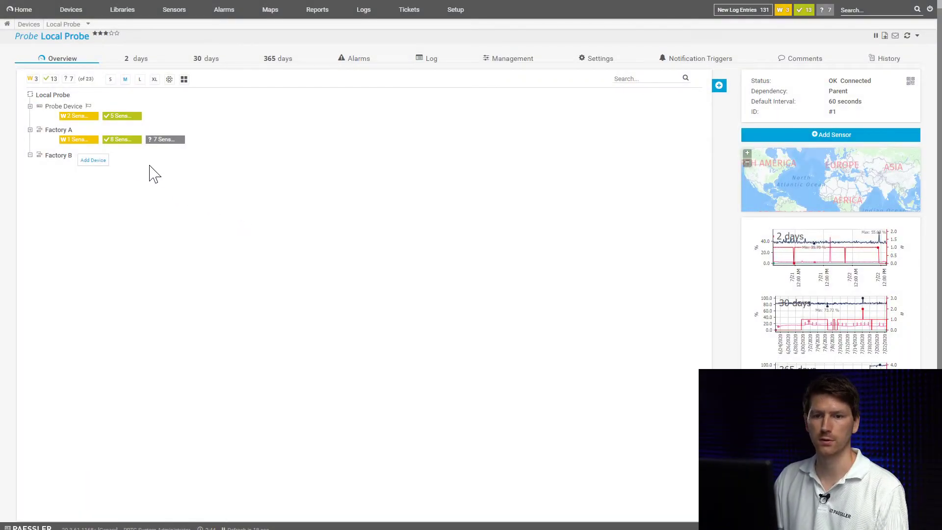
Add a device under Factory B named MQTT Broker and enter its IPv4 address.
left_click(93, 161)
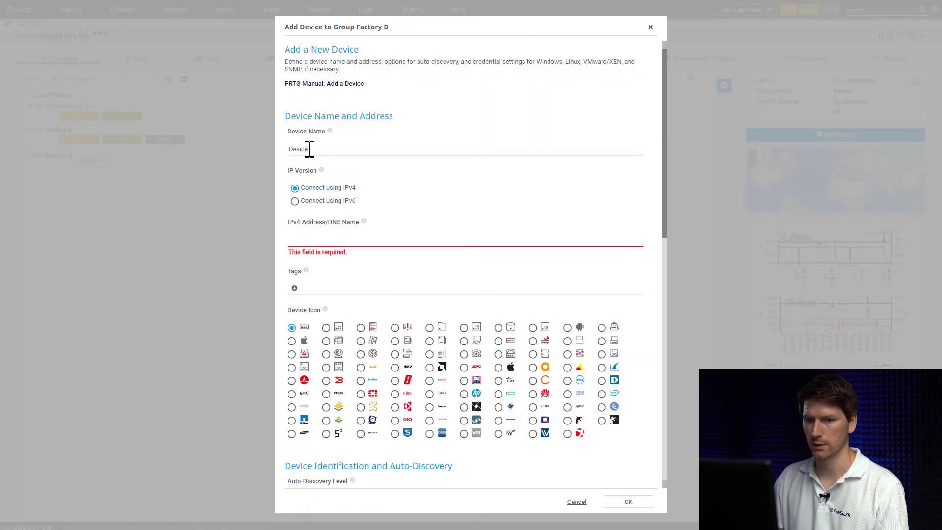
double_click(309, 149)
type("MQTT Br")
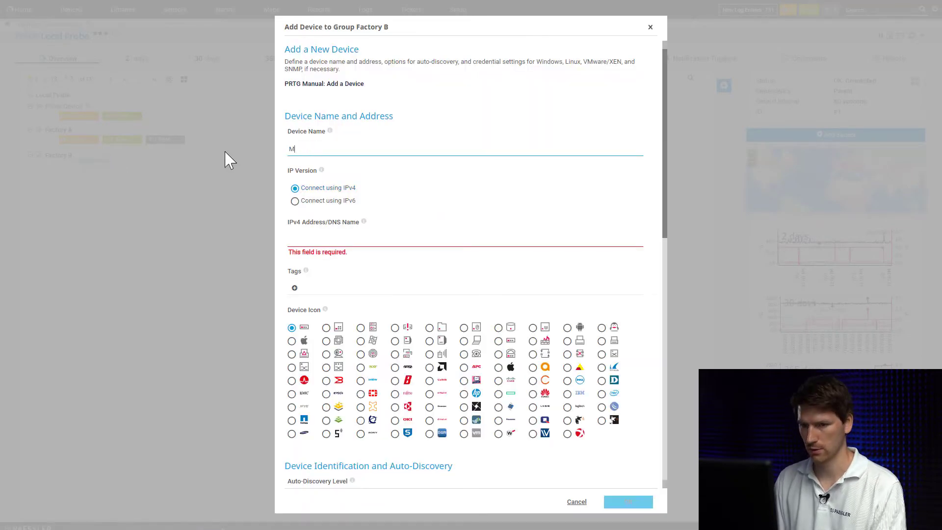
type("oker")
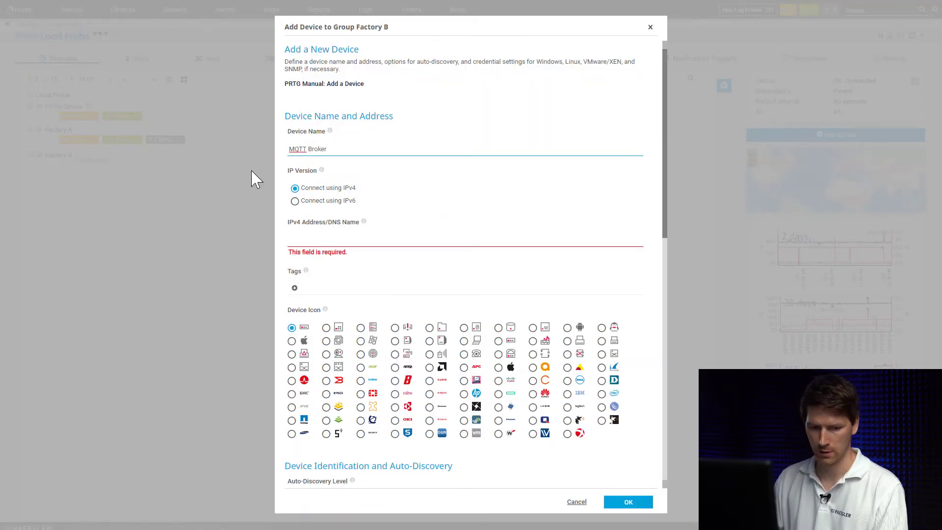
left_click(341, 237)
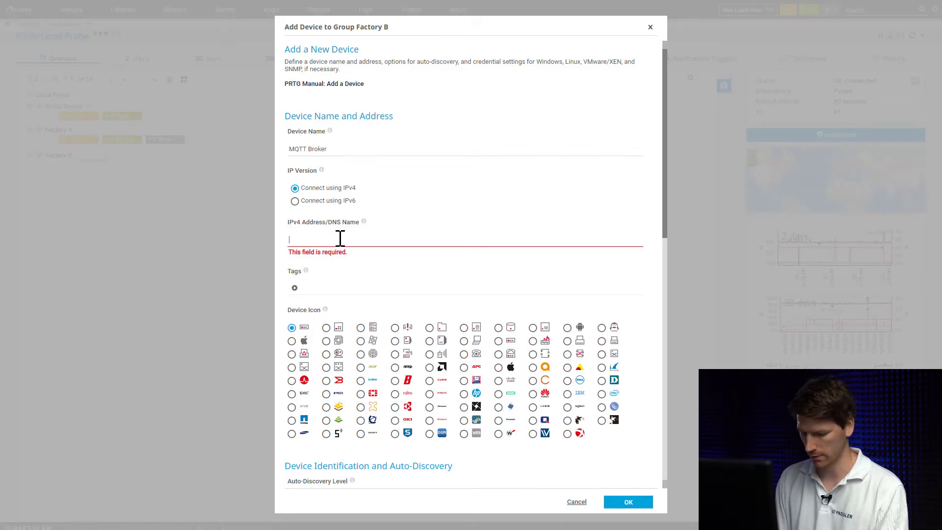
type("1")
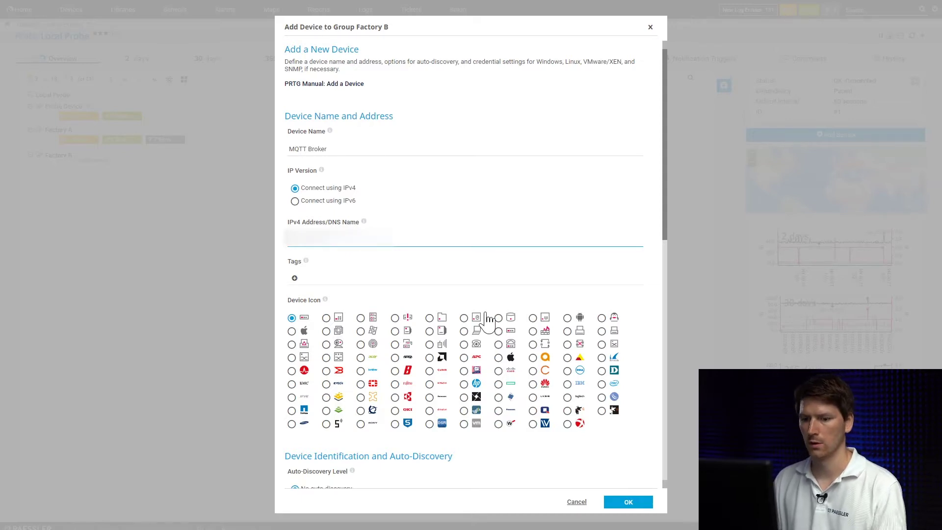
scroll(485, 324, "down", 1)
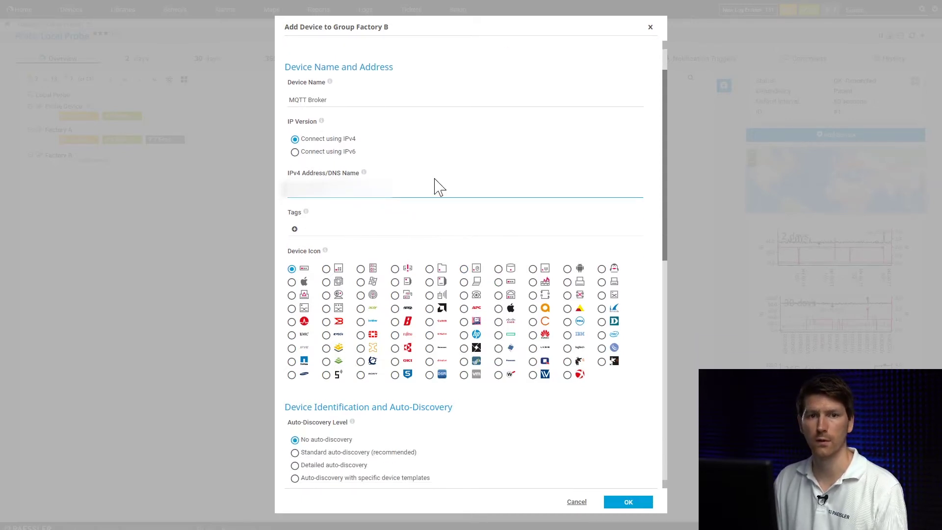
scroll(439, 186, "down", 2)
scroll(456, 148, "down", 4)
scroll(457, 133, "down", 4)
scroll(461, 131, "down", 4)
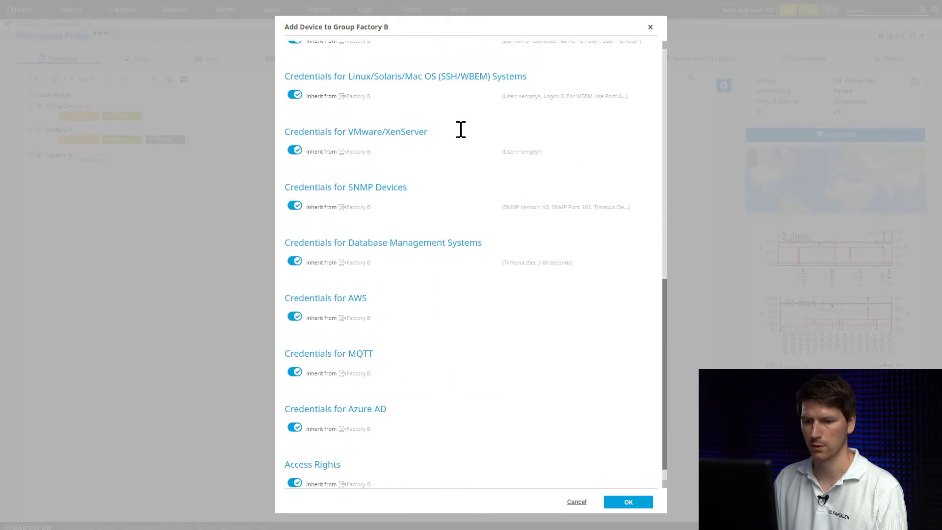
scroll(460, 131, "down", 1)
Give MQTT Broker its own MQTT username and password instead of inherited credentials.
left_click(295, 350)
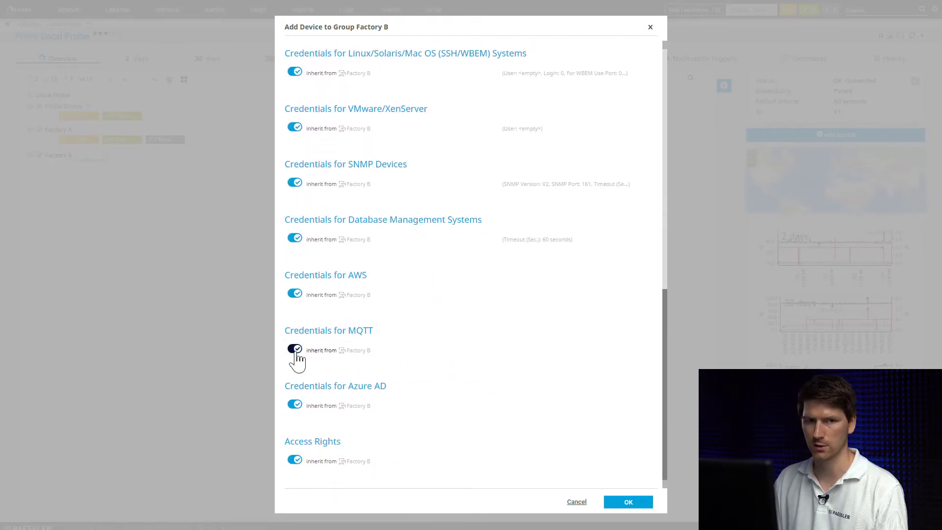
scroll(500, 318, "down", 1)
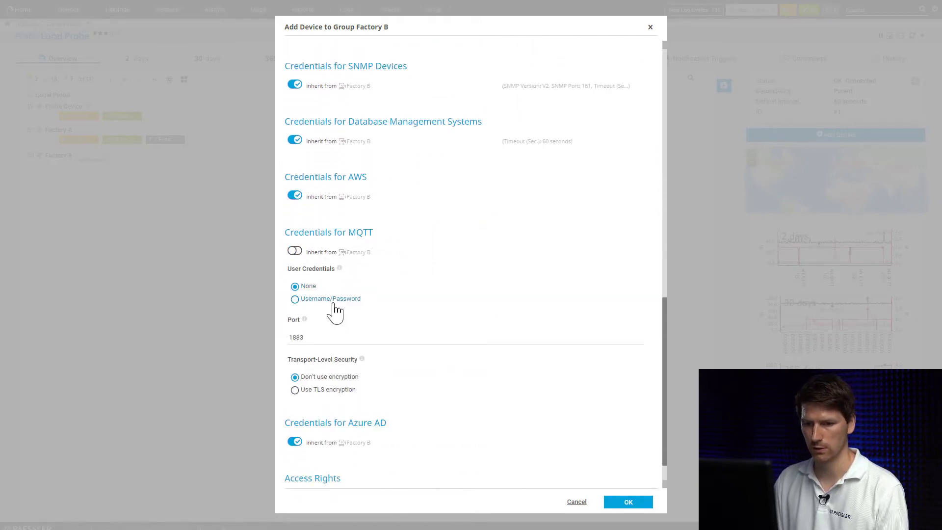
left_click(295, 298)
left_click(312, 335)
type("prtgadmin")
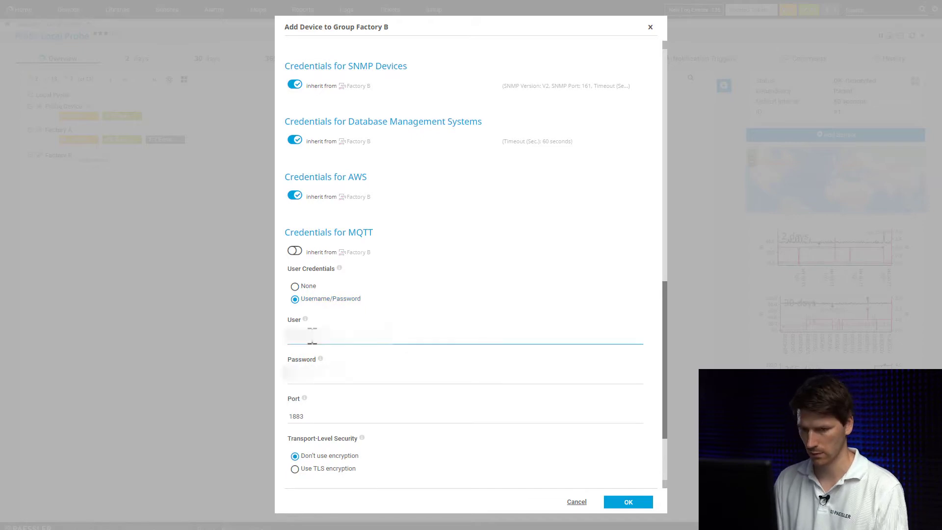
key("Tab")
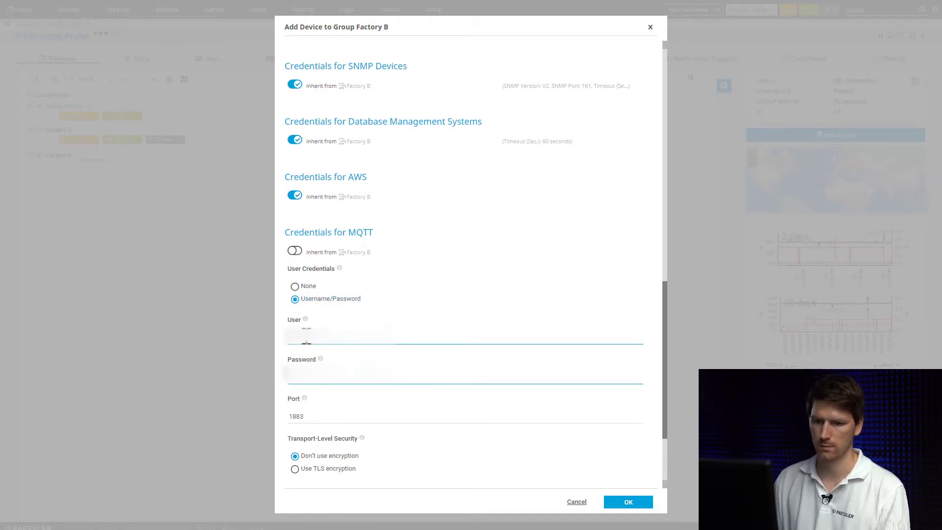
scroll(343, 342, "down", 2)
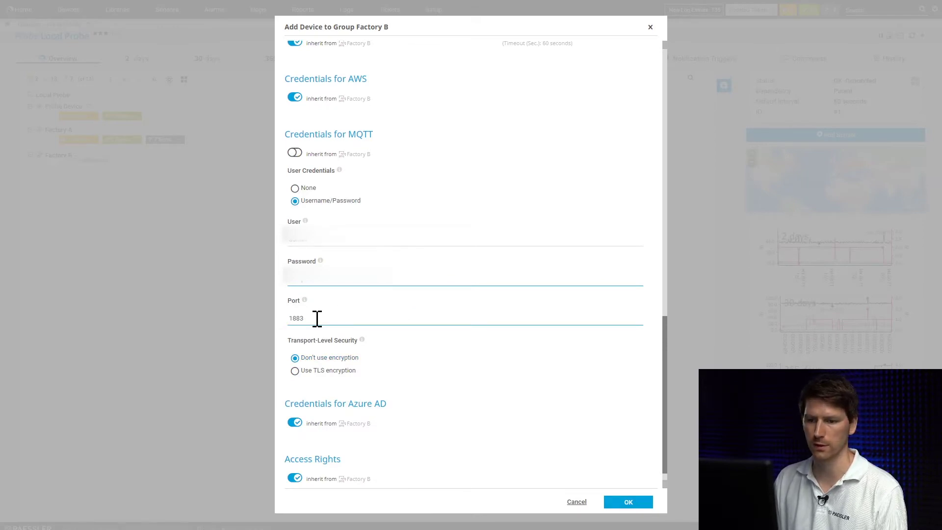
Keep TLS encryption off ('Don't use encryption', port 1883) and confirm adding the device.
left_click(295, 370)
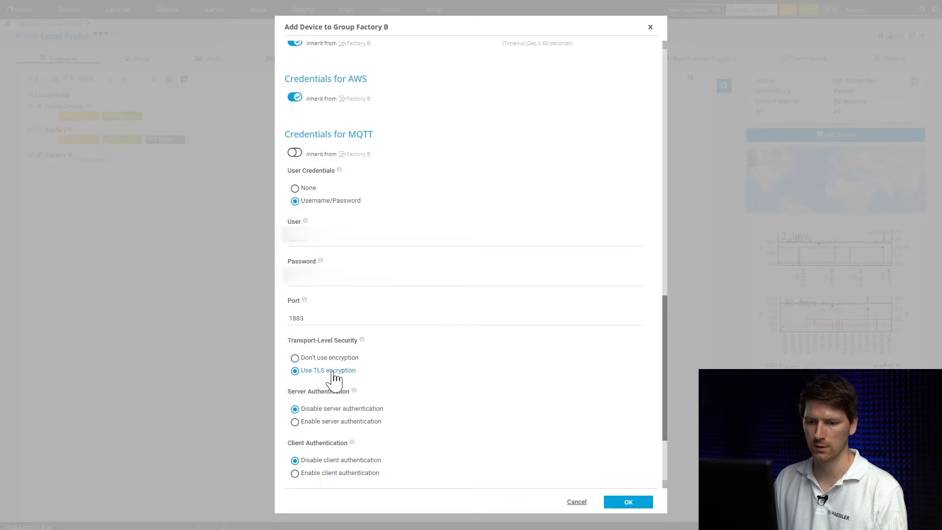
scroll(331, 349, "down", 2)
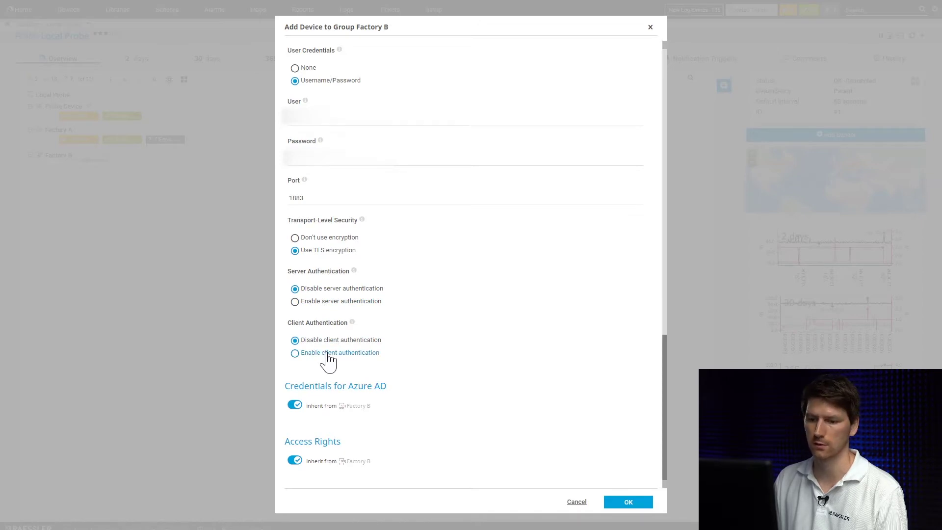
left_click(294, 238)
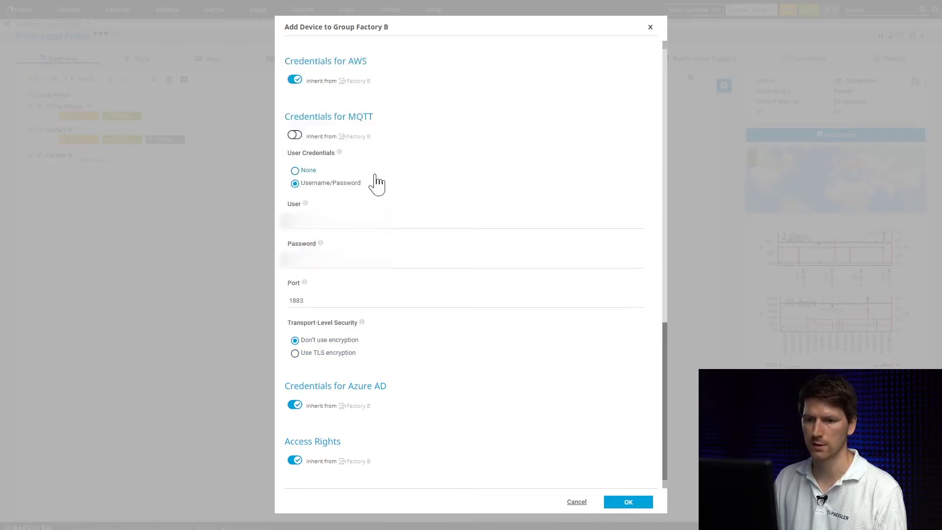
left_click(630, 503)
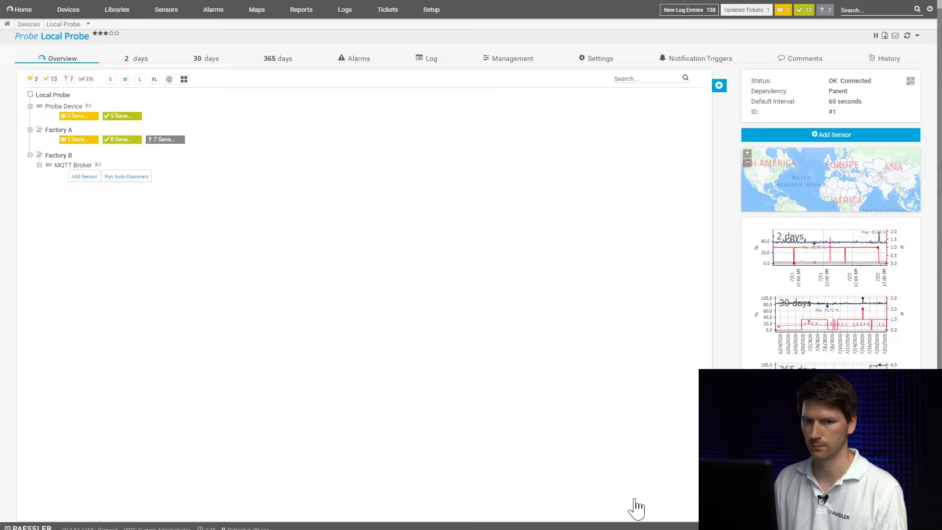
Search sensor types for 'mqtt' and pick MQTT Subscribe Custom BETA for MQTT Broker.
left_click(83, 178)
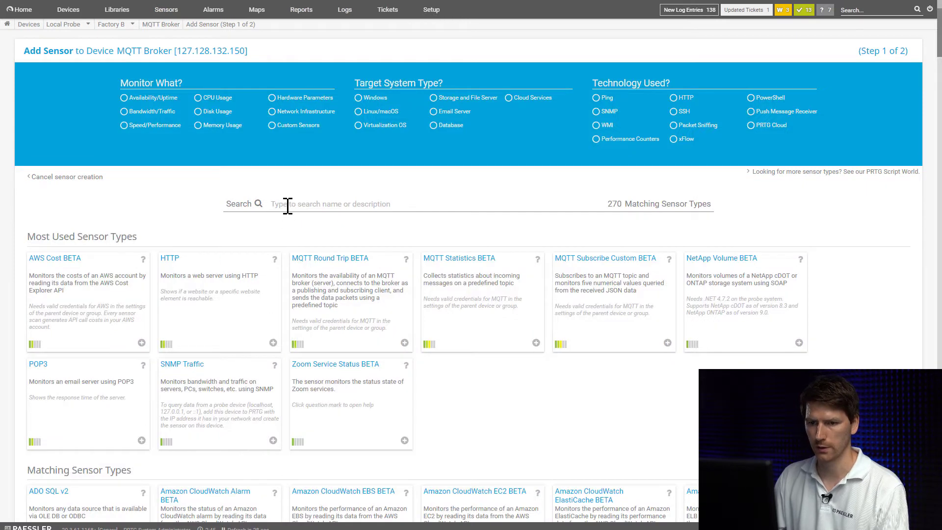
left_click(287, 205)
type("m")
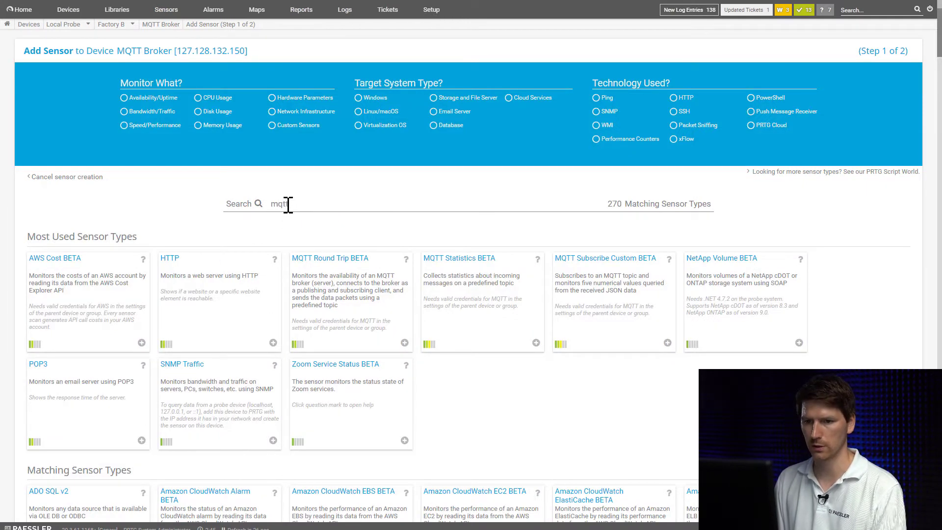
type("qtt")
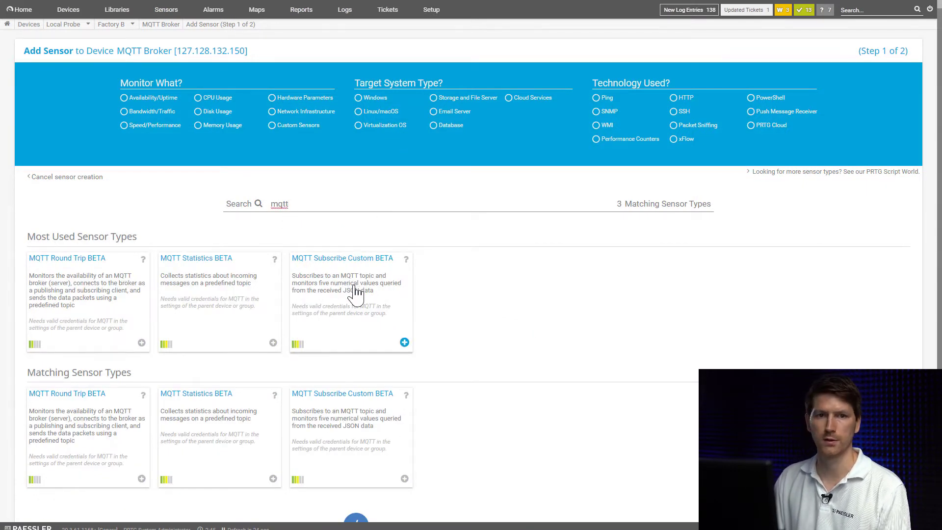
left_click(354, 289)
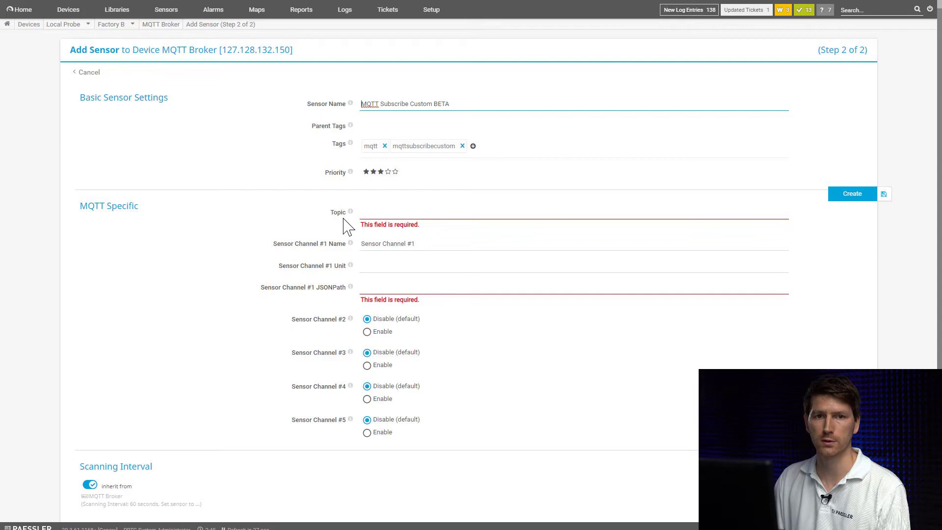
Enter topic tele/df09/SENSOR and set channel #1 to Temperature, °C, $.BME280.Temperature.
left_click(372, 212)
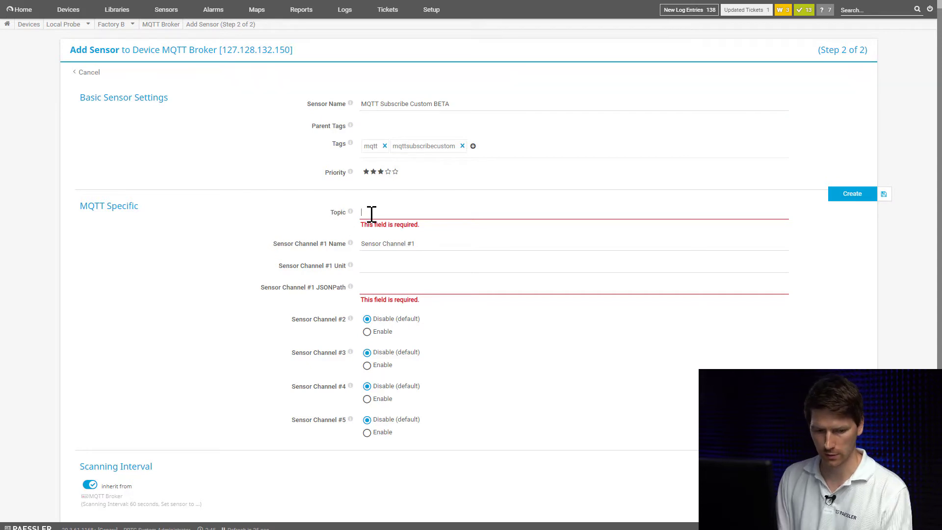
type("tele/df09/SENSOR")
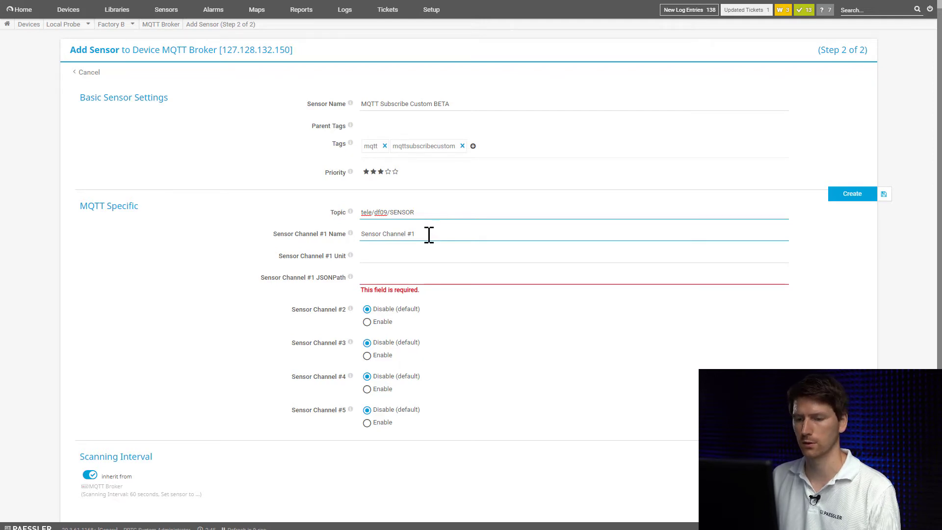
left_click_drag(430, 234, 355, 234)
type("Temperature")
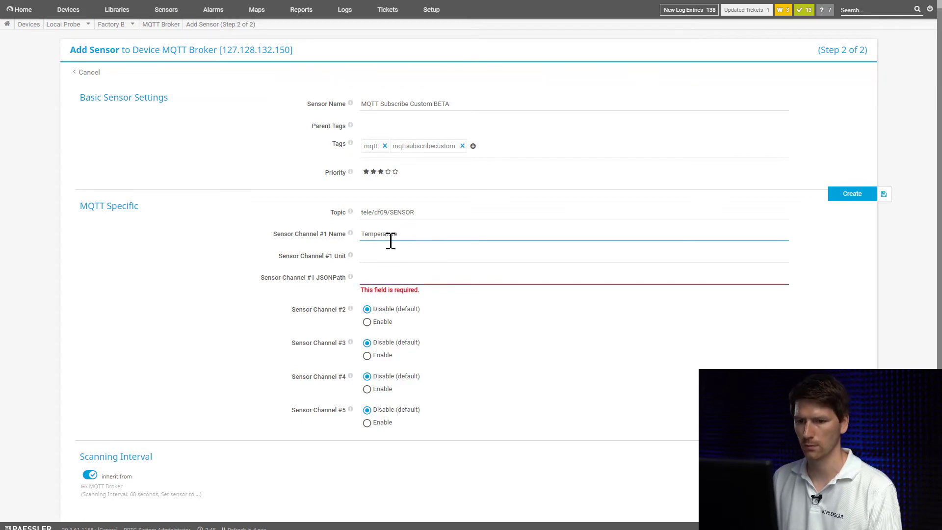
left_click(381, 275)
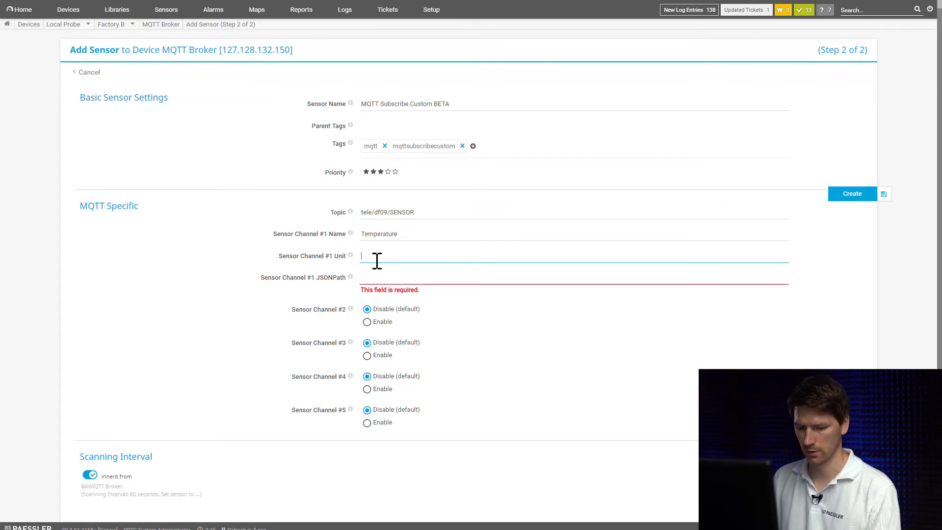
type("°C")
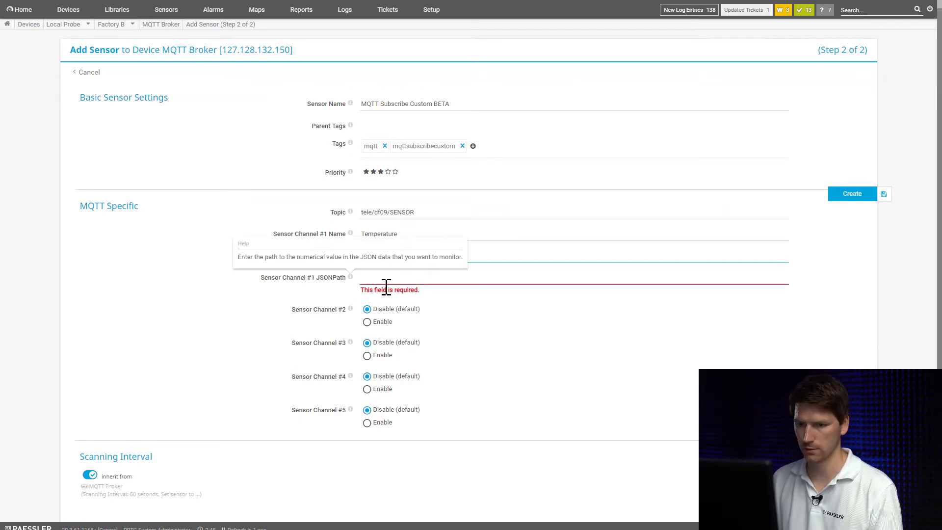
left_click(427, 279)
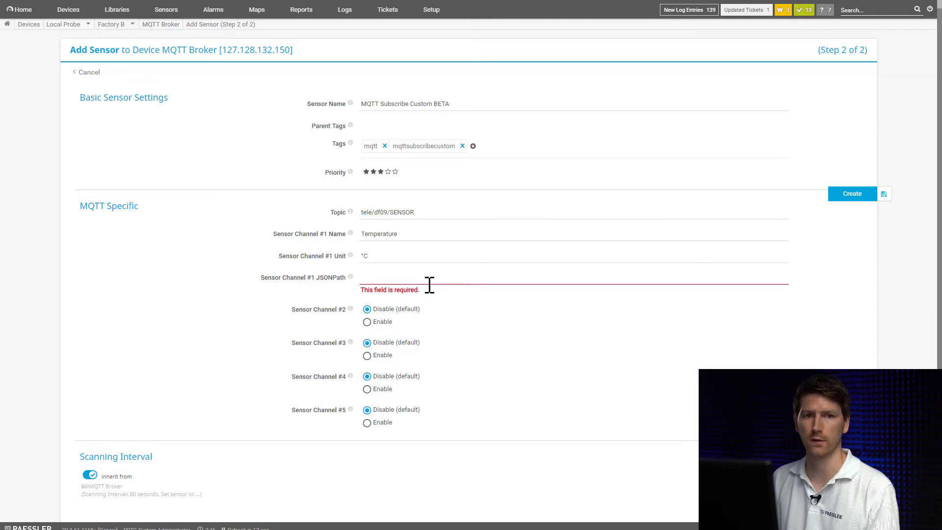
type("$.BME280.Temperature")
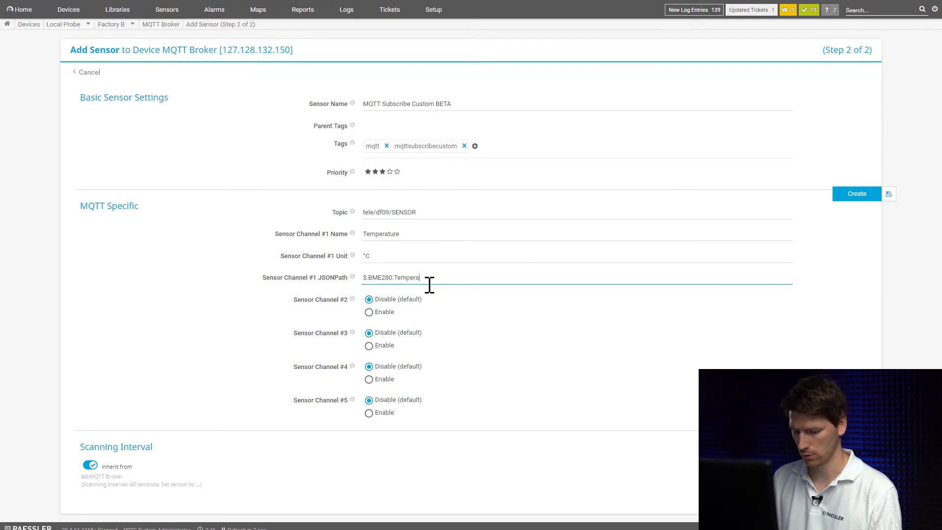
Enable channel #2 as Humidity, %, $.BME280.Humidity, and create the sensor.
left_click(369, 312)
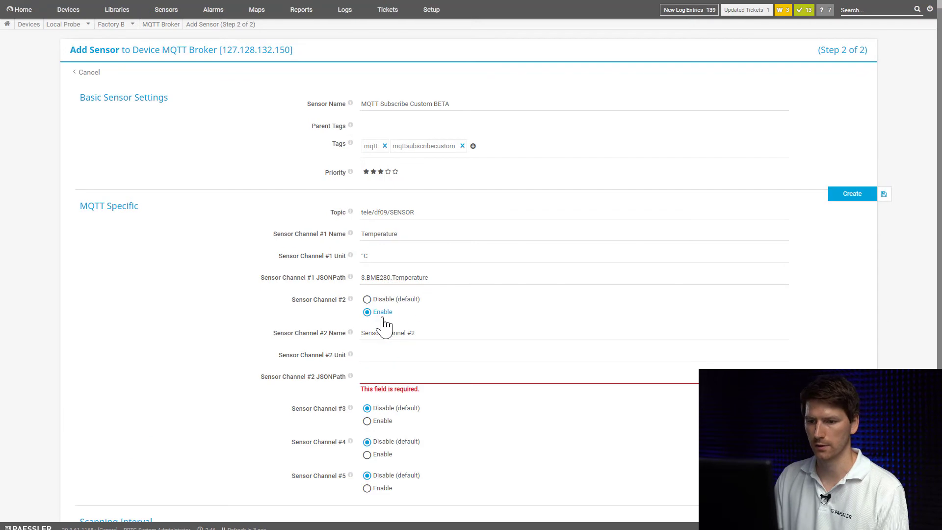
triple_click(437, 333)
type("Humidit")
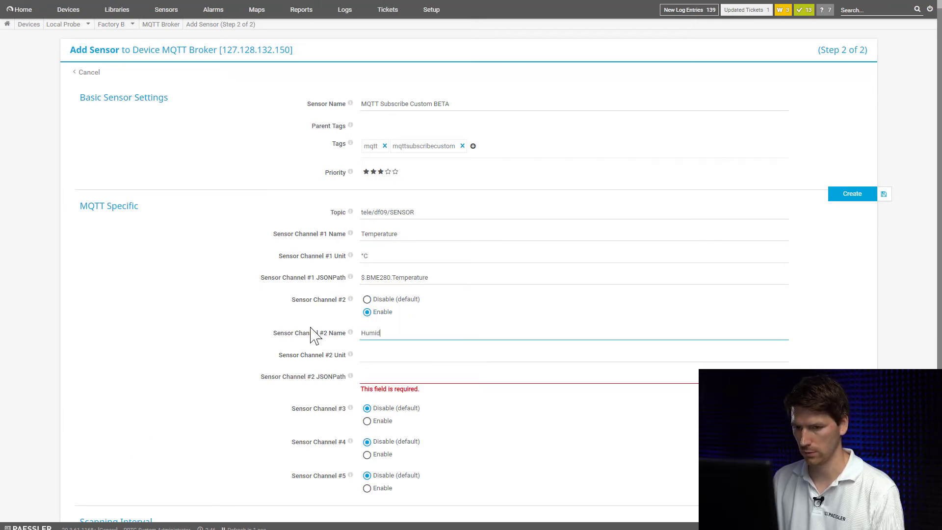
type("y")
left_click(395, 357)
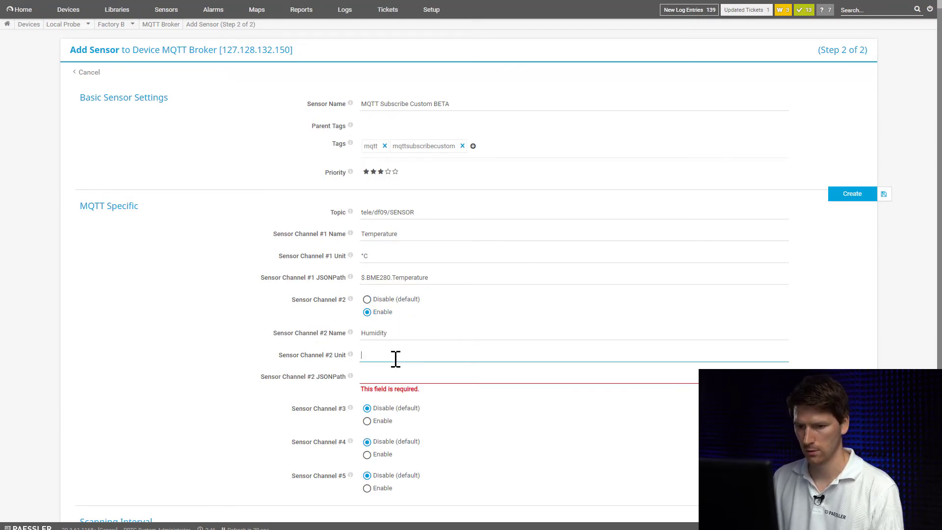
type("%")
left_click(415, 376)
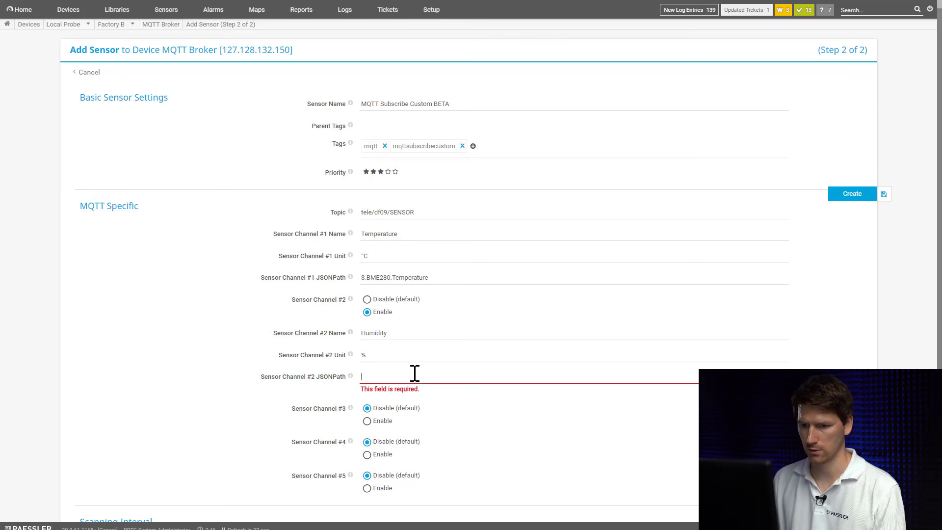
type("$.BME280.Humidity")
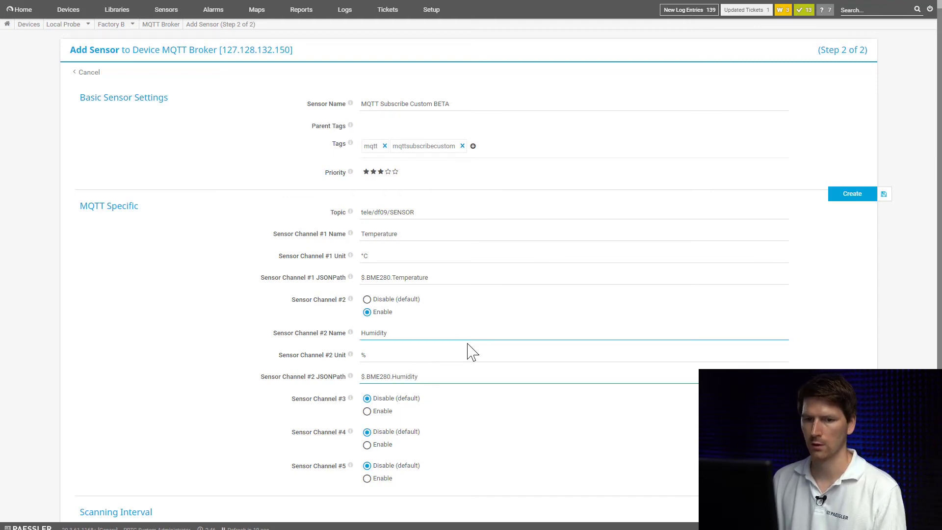
scroll(468, 354, "down", 1)
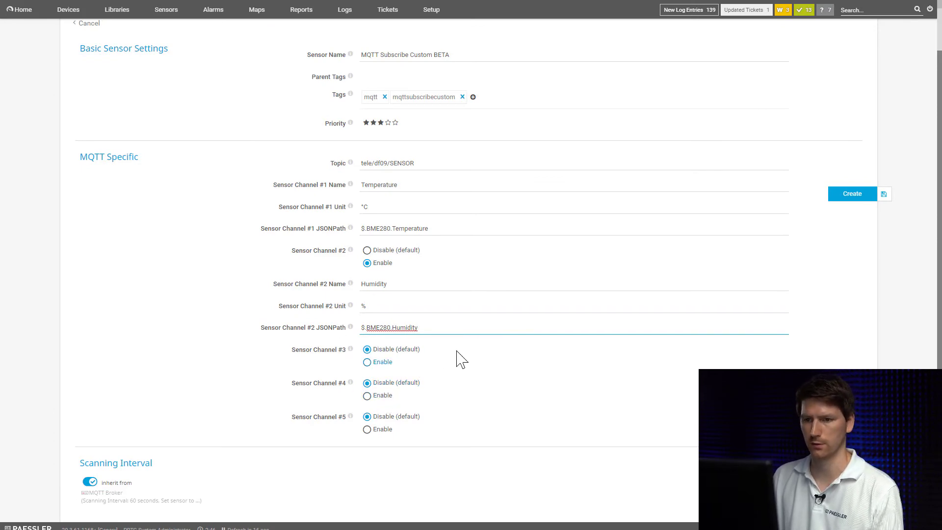
left_click(853, 193)
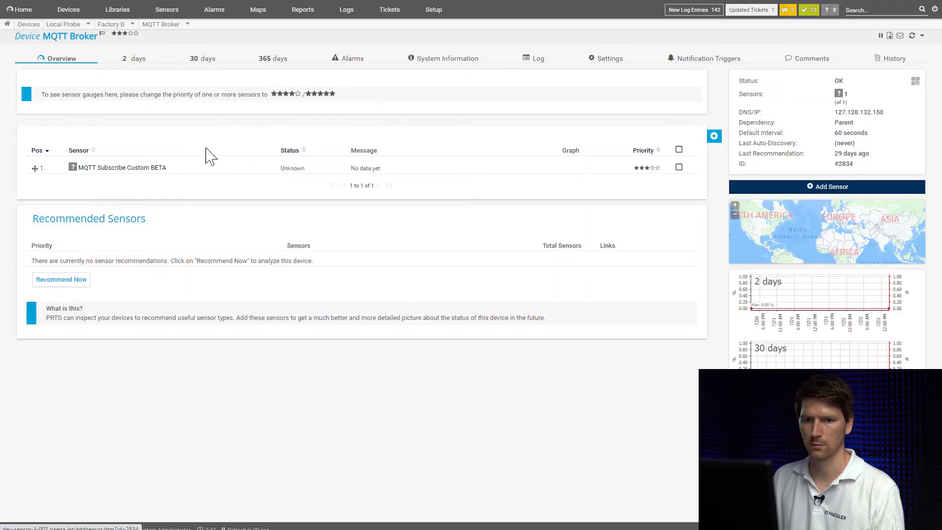
Change the new sensor's name to 'Enviroment Sensor' in its Settings and save.
left_click(111, 168)
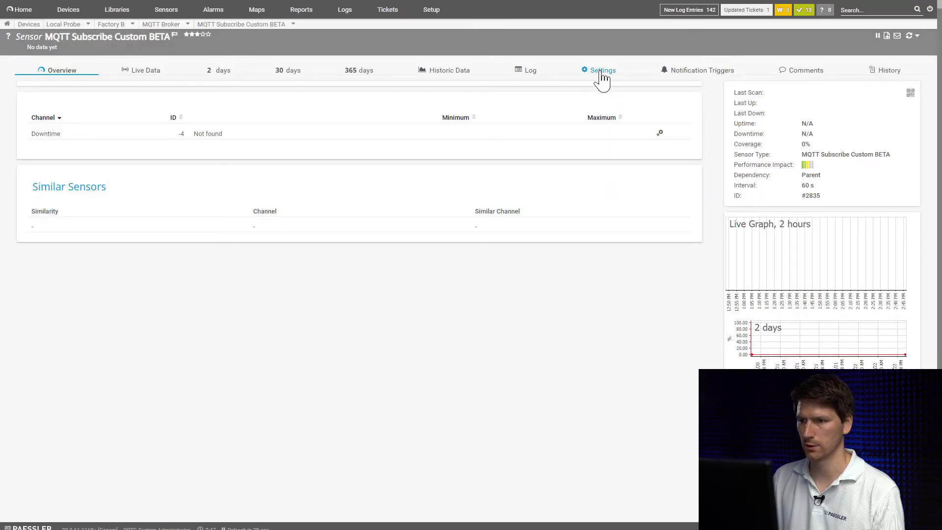
left_click(602, 70)
triple_click(466, 150)
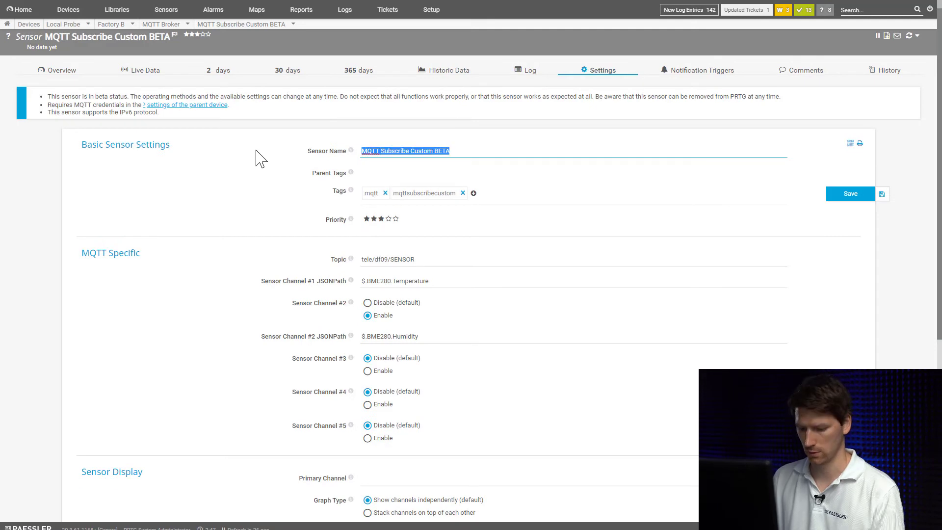
type("Enviroment Sensor")
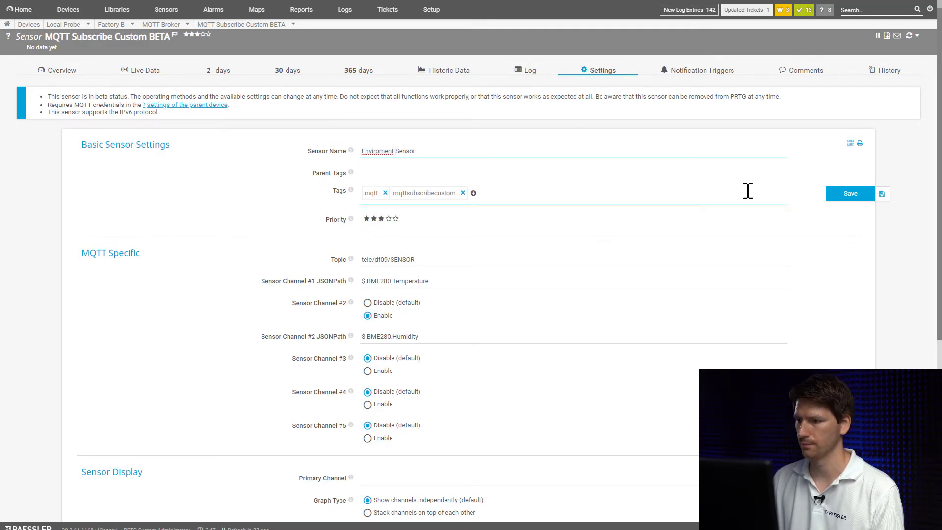
left_click(850, 193)
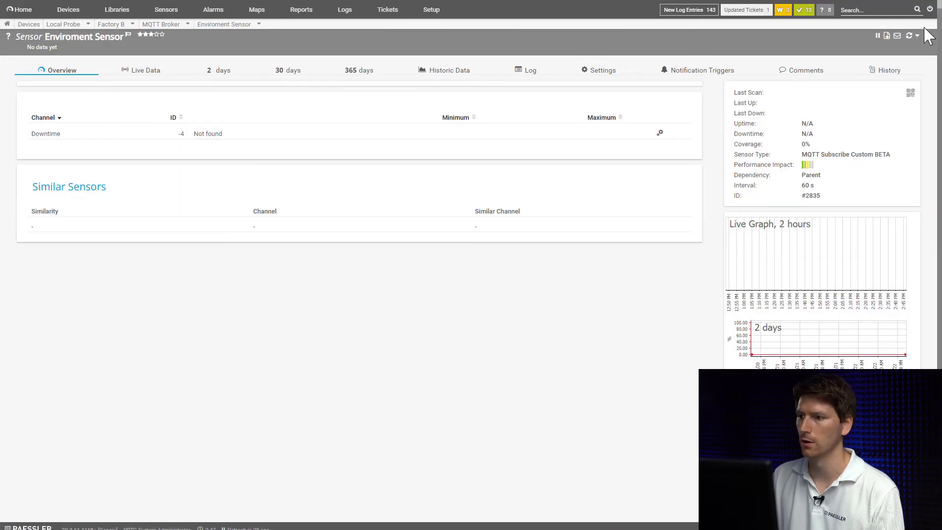
Refresh the sensor overview until it shows OK with 28 °C and 32 %.
left_click(908, 35)
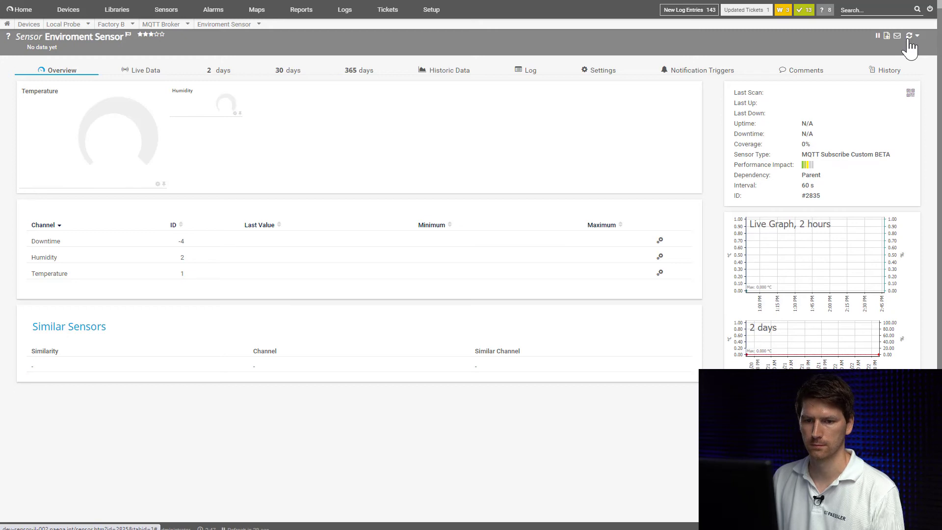
left_click(910, 36)
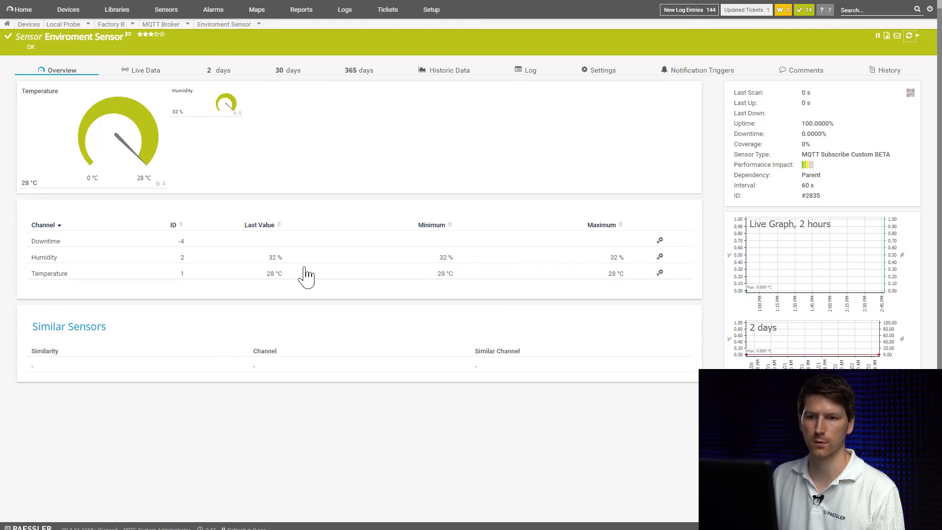
Open the Temperature channel's Edit Channel dialog and choose 'Enable alerting based on limits'.
left_click(661, 274)
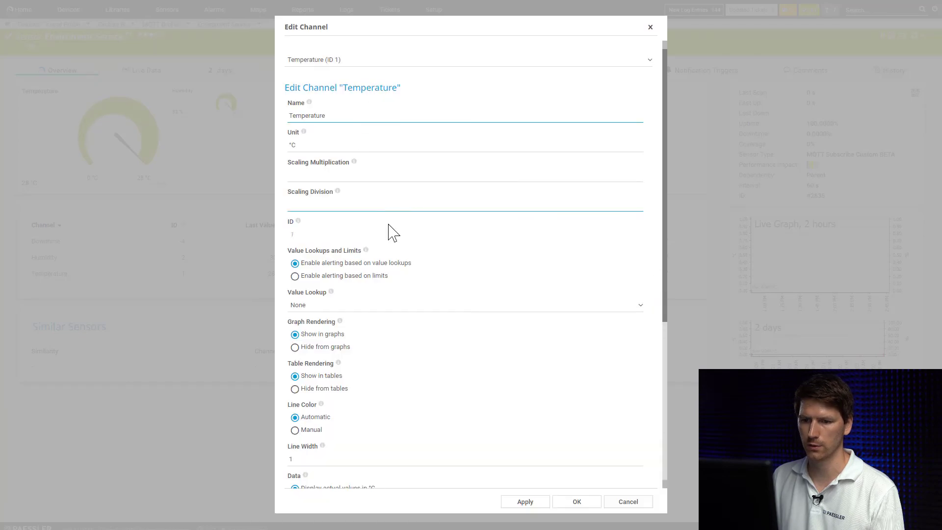
left_click(365, 277)
scroll(354, 221, "down", 3)
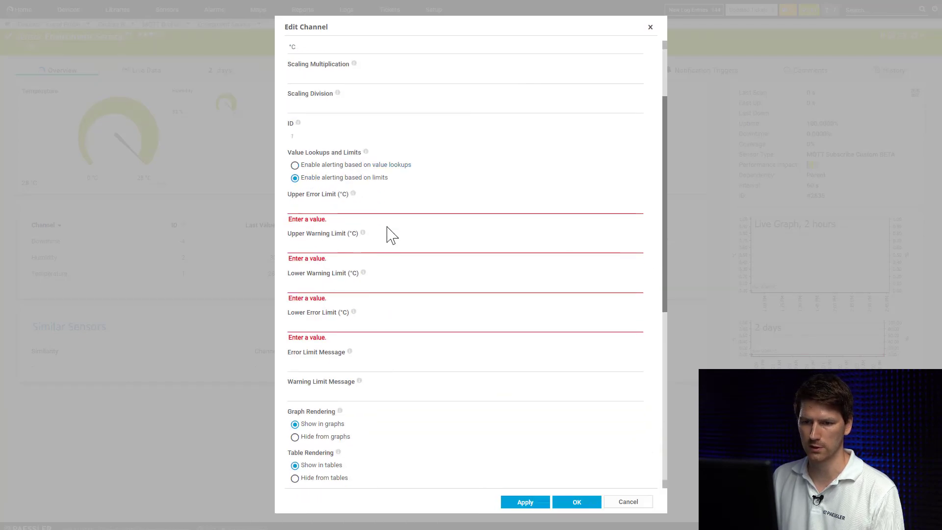